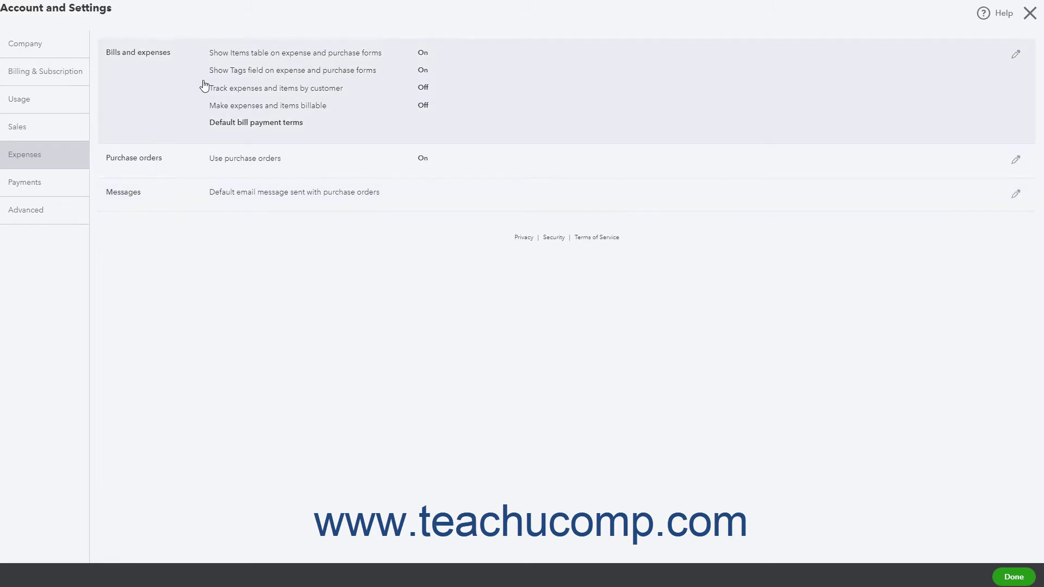
Turn on tracking expenses and items by customer and making expenses and items billable in the Bills and expenses settings.
click(204, 85)
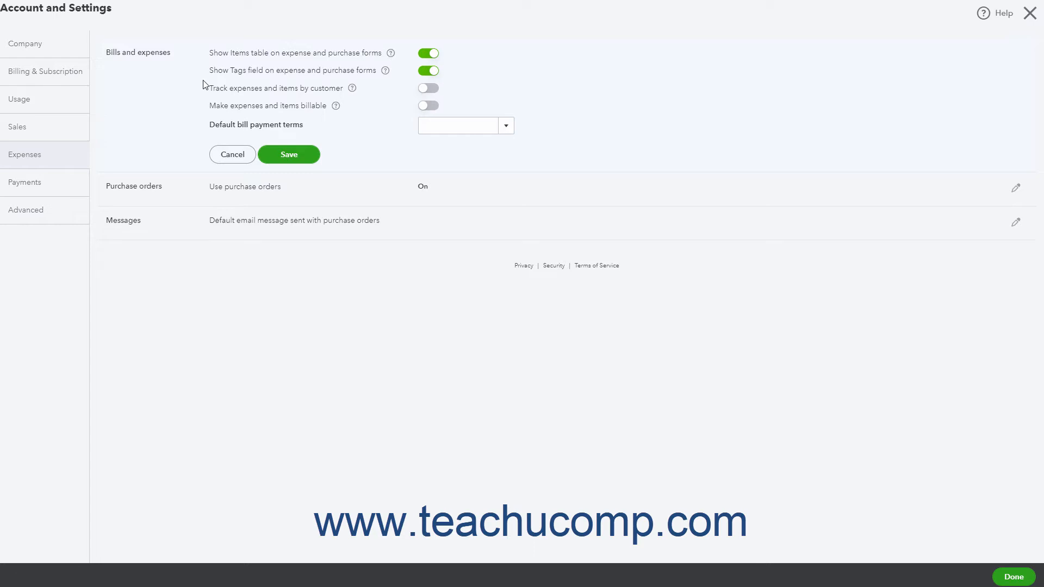
click(427, 93)
click(427, 107)
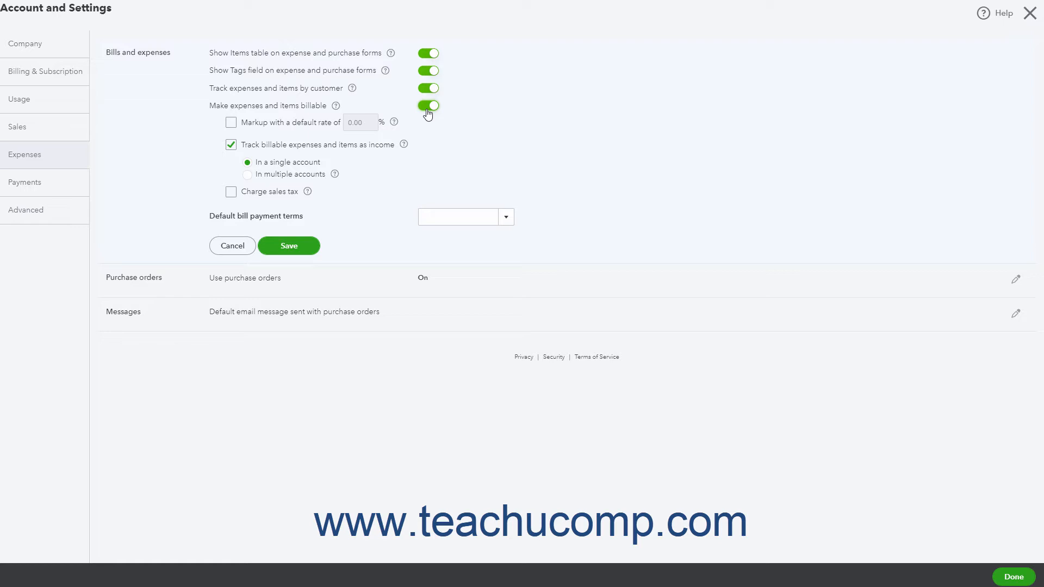
click(231, 123)
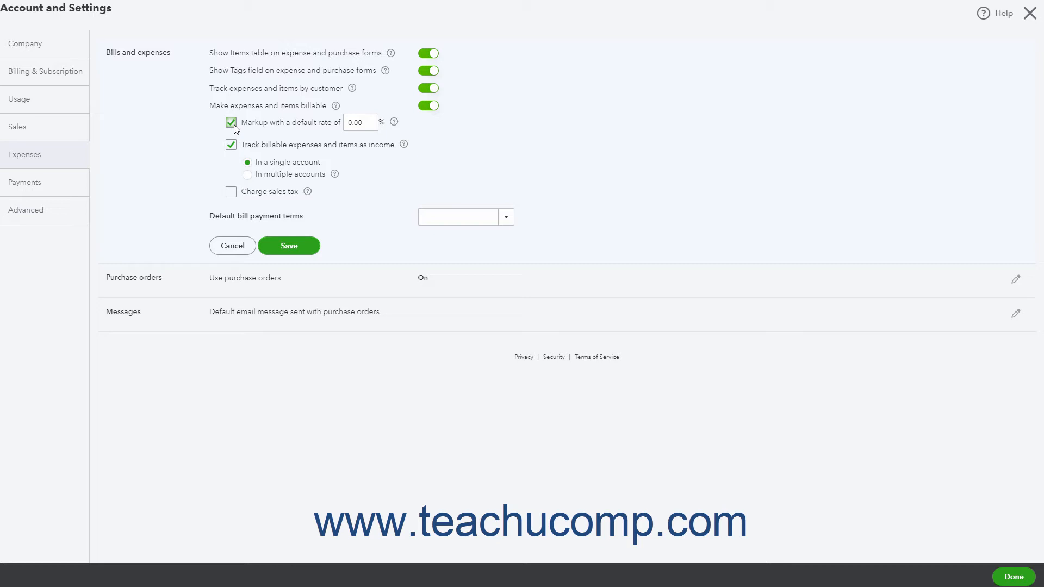
double_click(356, 122)
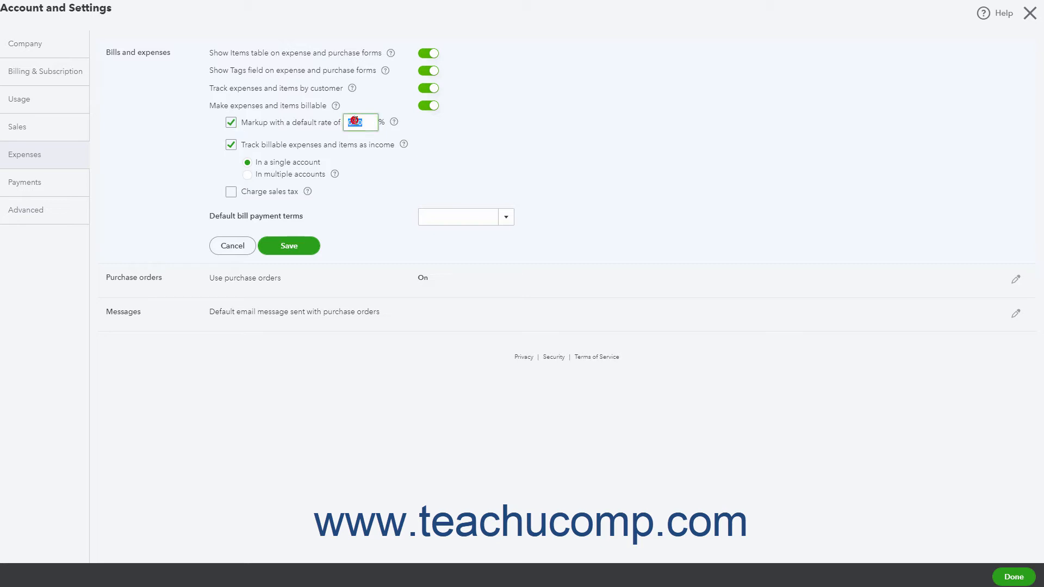
click(231, 124)
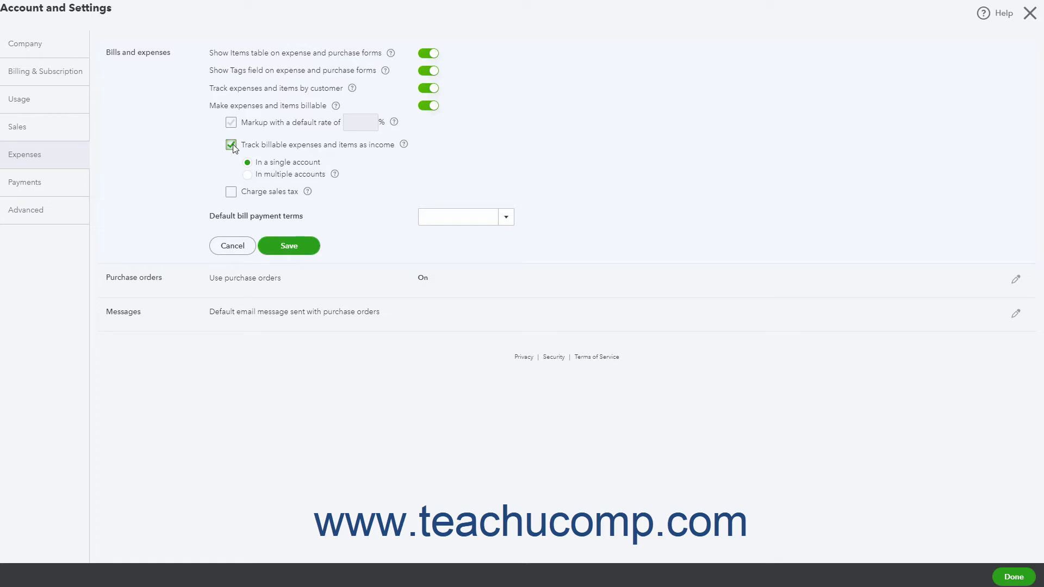
click(248, 162)
click(248, 178)
click(248, 163)
Set the default bill payment terms to Net 30 and save the Bills and expenses settings.
click(505, 217)
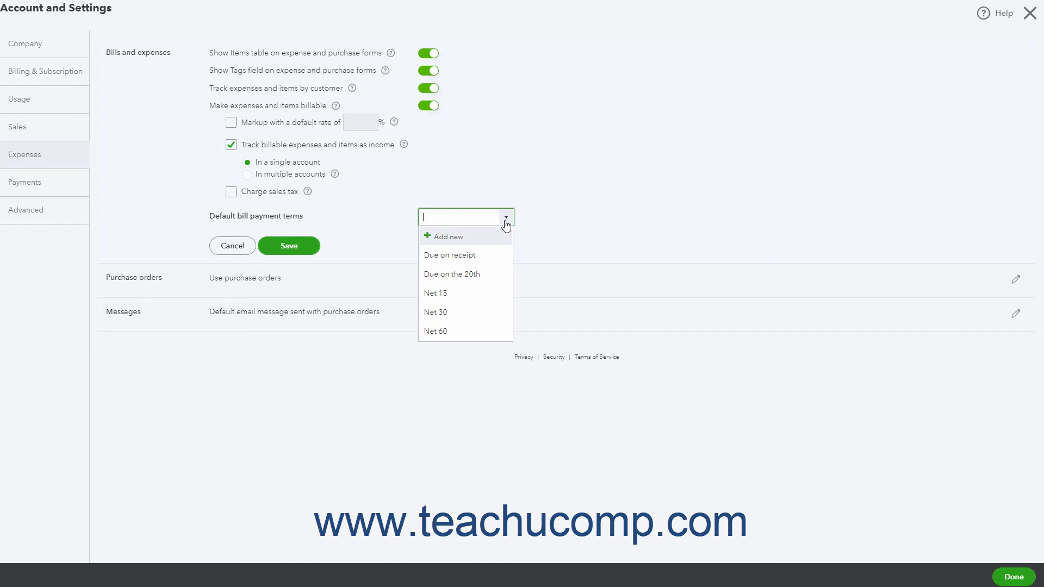
click(441, 307)
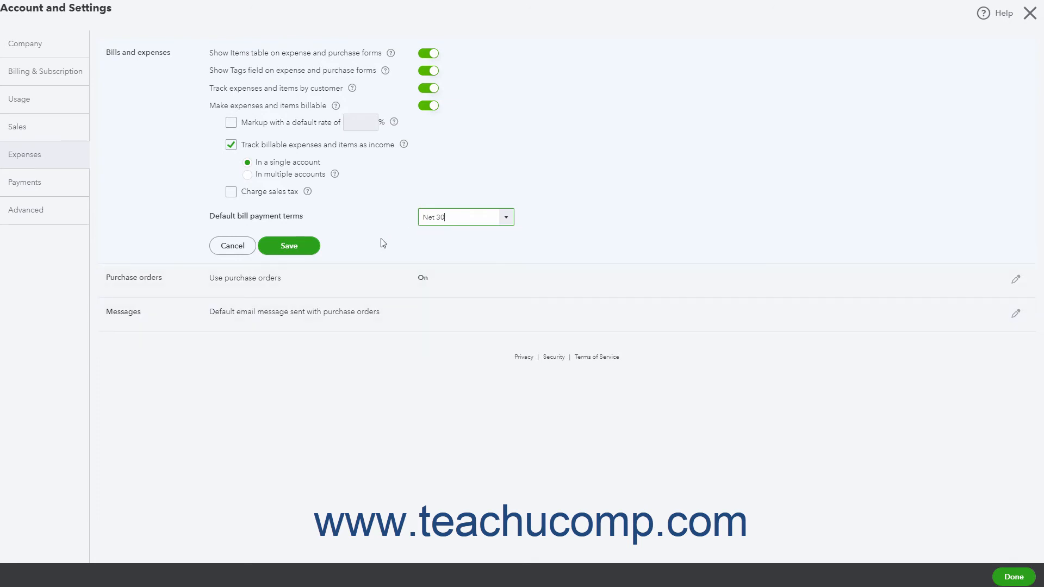
click(285, 246)
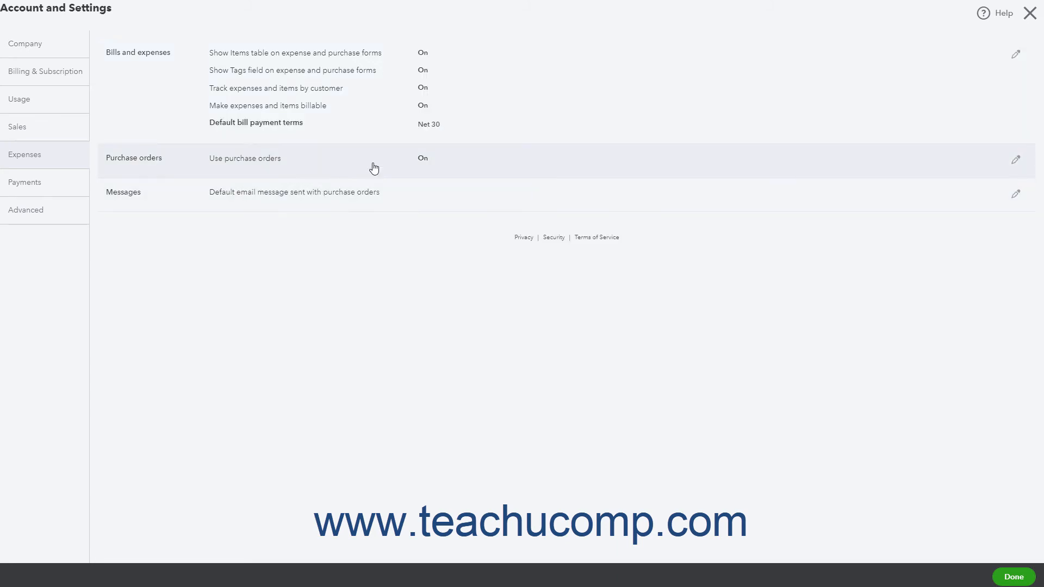
Turn on custom transaction numbers for purchase orders and save the Purchase orders settings.
click(374, 168)
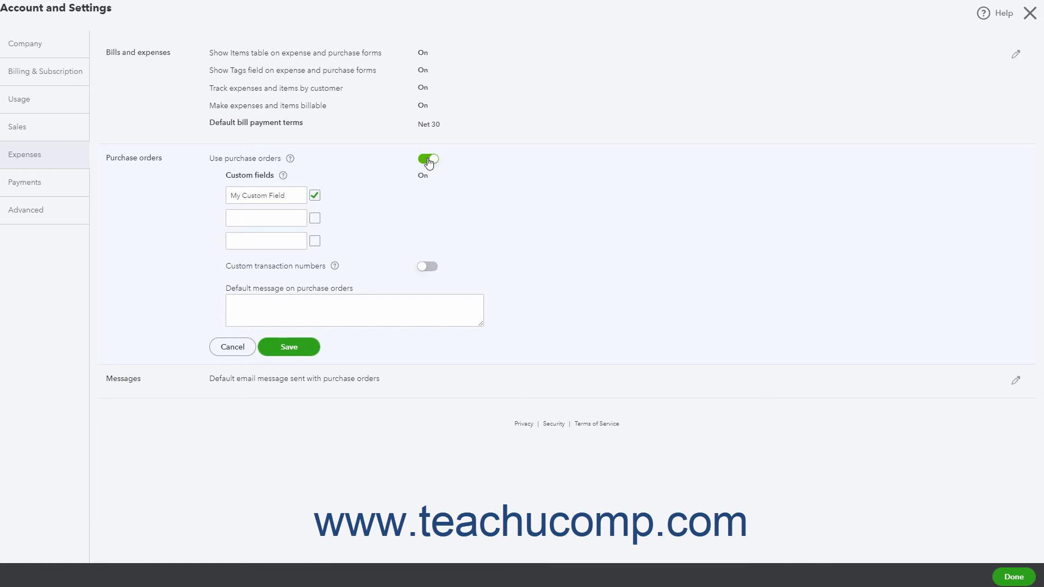
triple_click(300, 195)
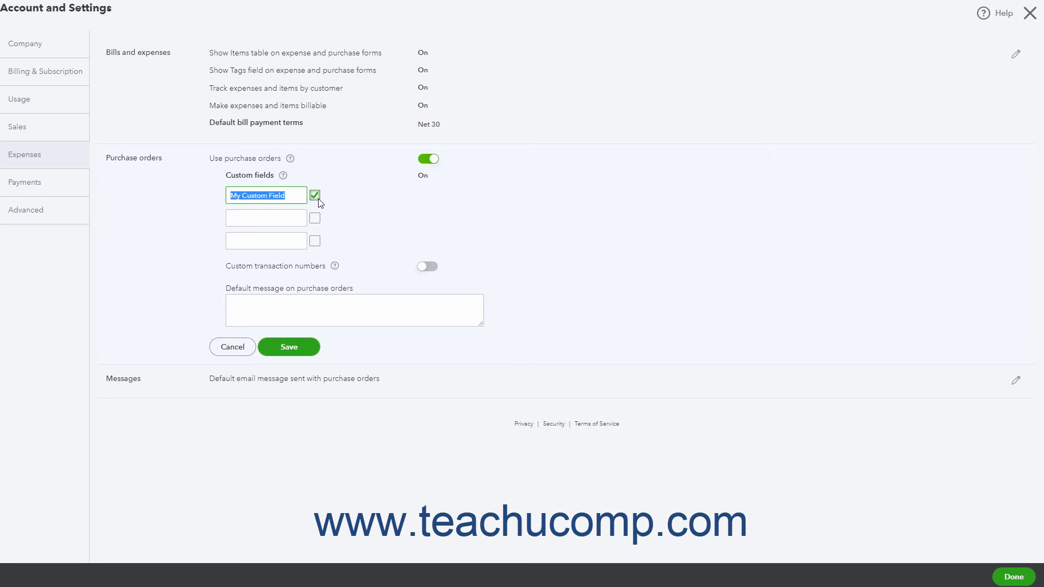
click(422, 269)
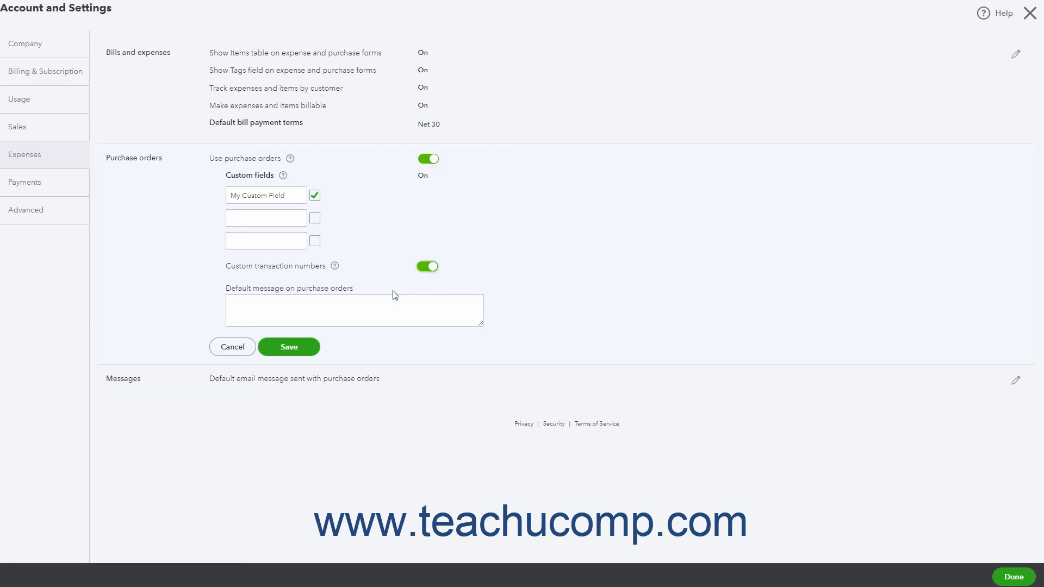
click(307, 318)
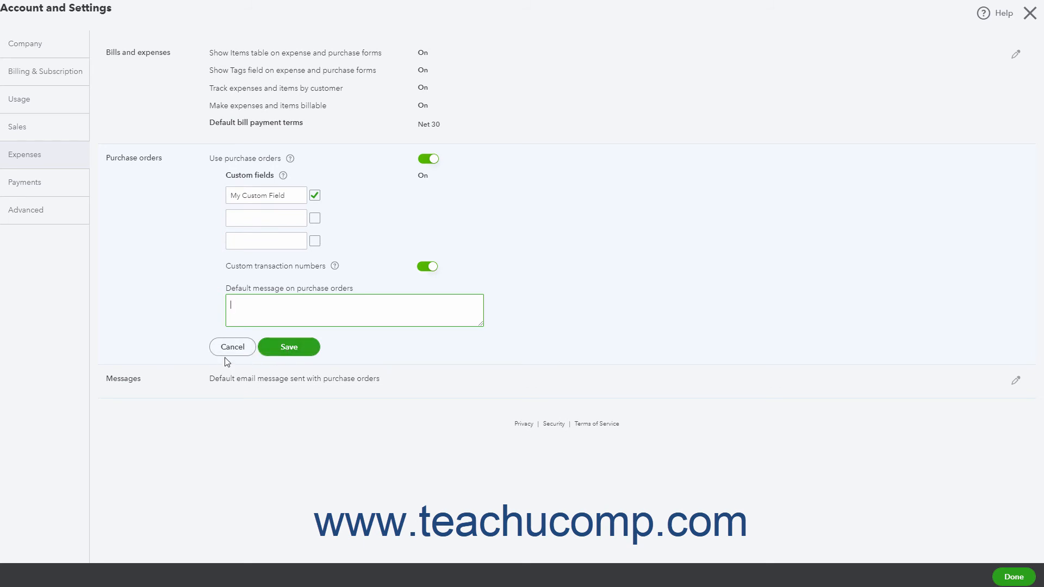
click(287, 355)
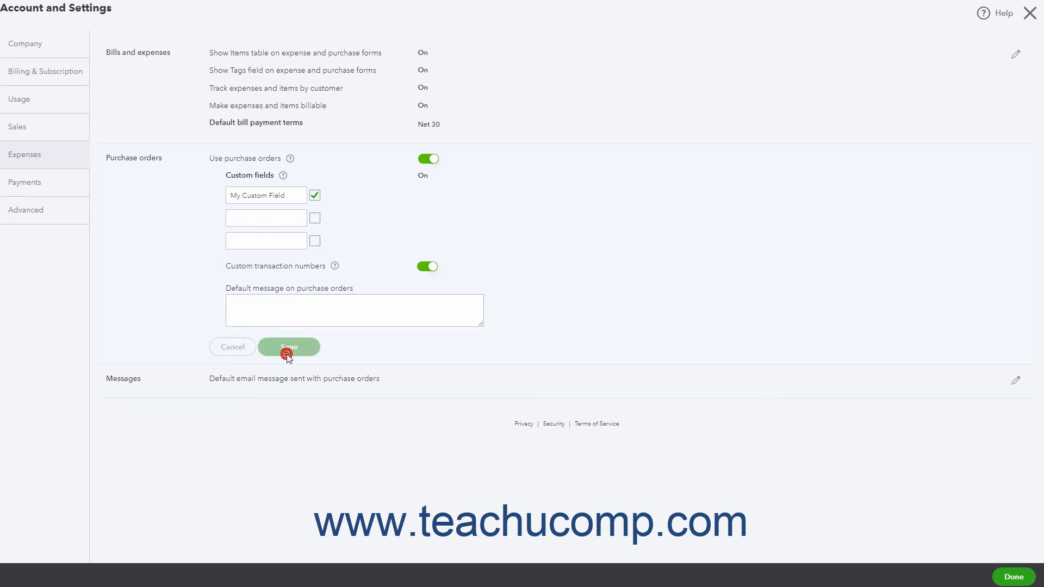
Open the default purchase order email settings, review the greeting options and apply the standard message.
click(251, 205)
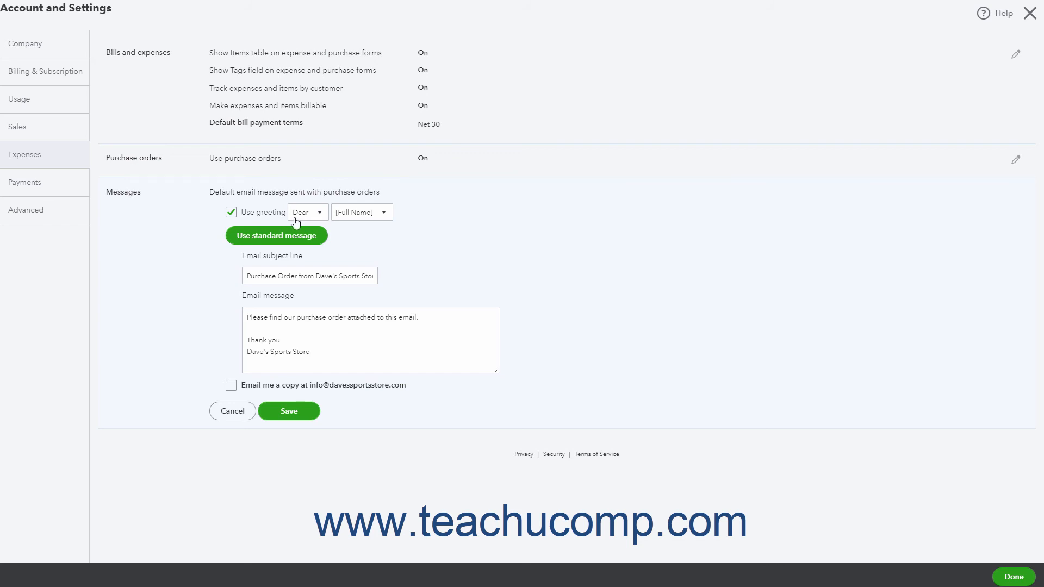
click(320, 213)
click(320, 213)
click(384, 212)
click(388, 216)
click(290, 239)
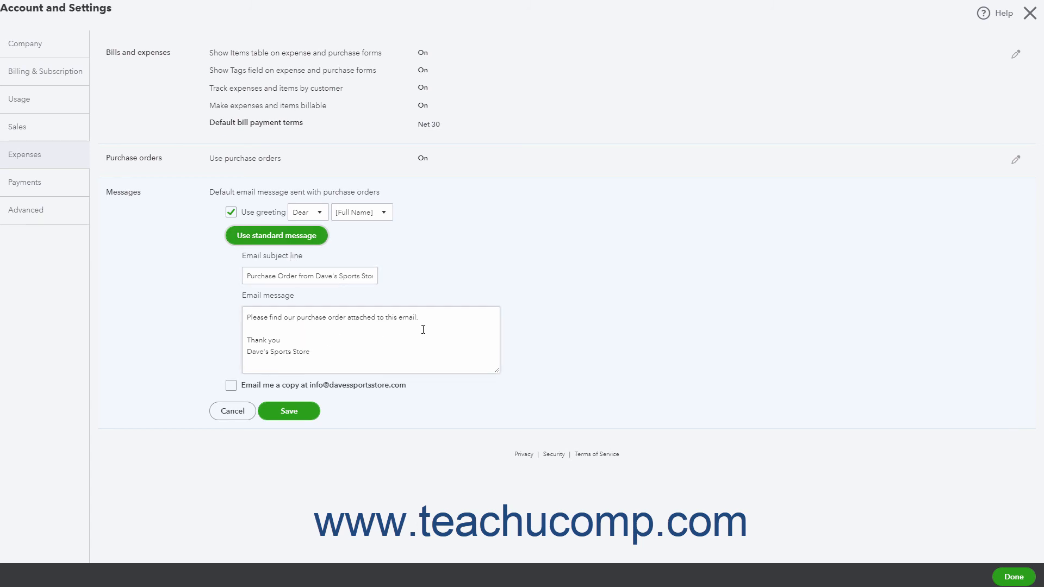
Append "Thank you!" to the email message's first sentence, remove the separate "Thank you" line, and save and finish the settings.
click(441, 319)
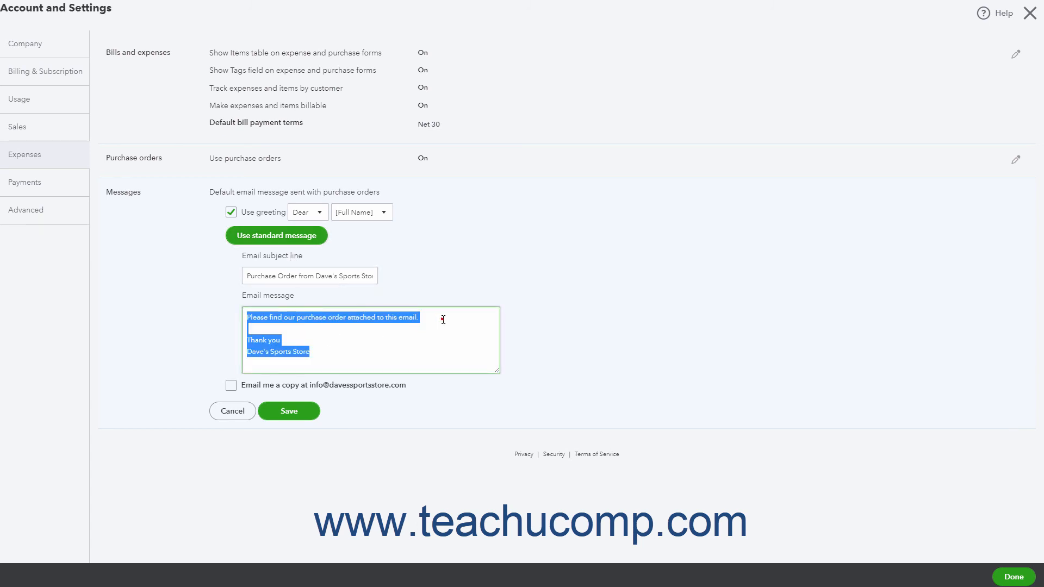
click(442, 319)
text(Than)
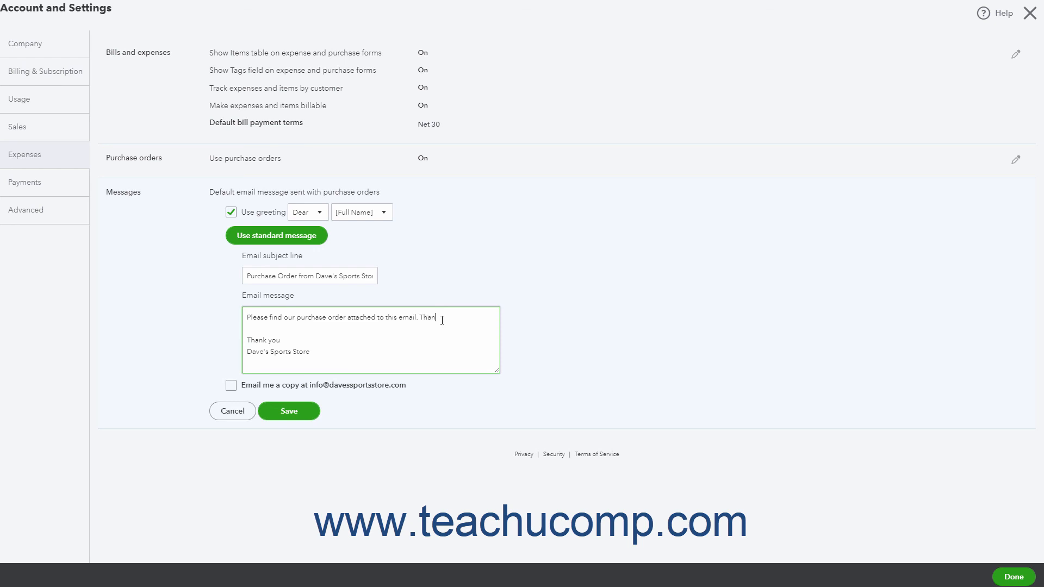
text(k you!)
click(283, 340)
triple_click(270, 341)
key(BackSpace)
key(BackSpace)
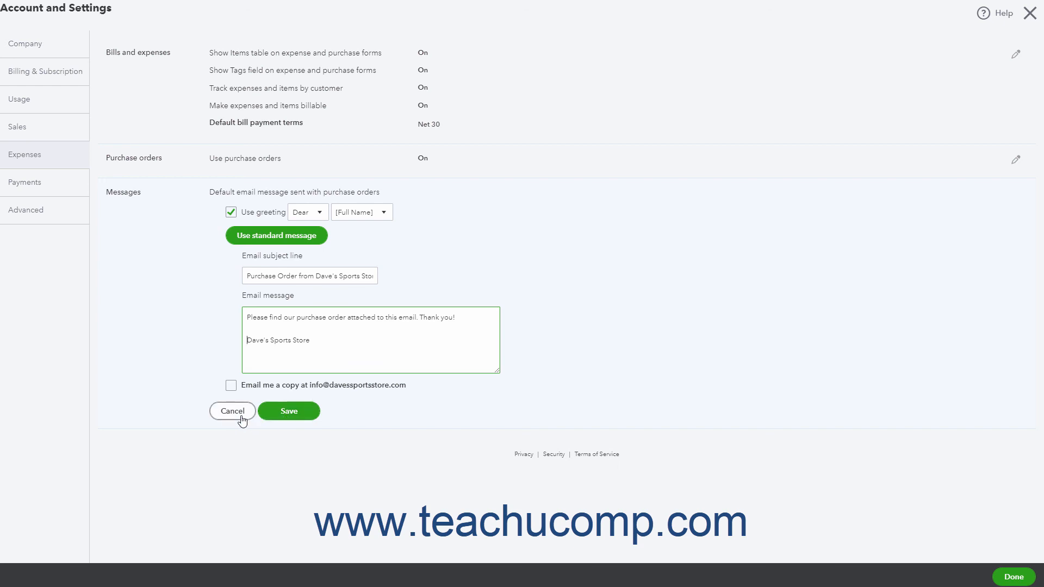
click(274, 412)
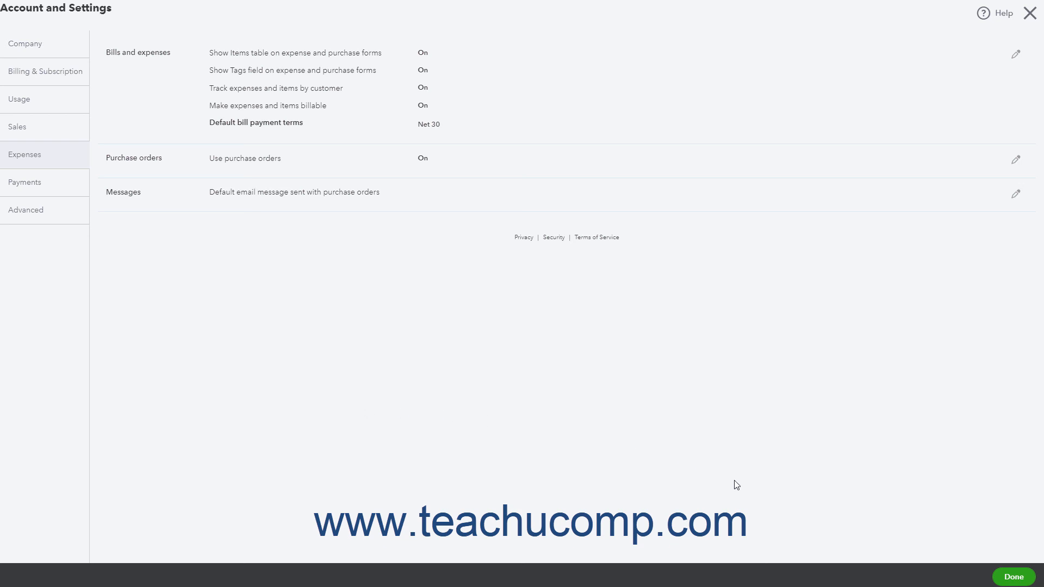
click(1012, 581)
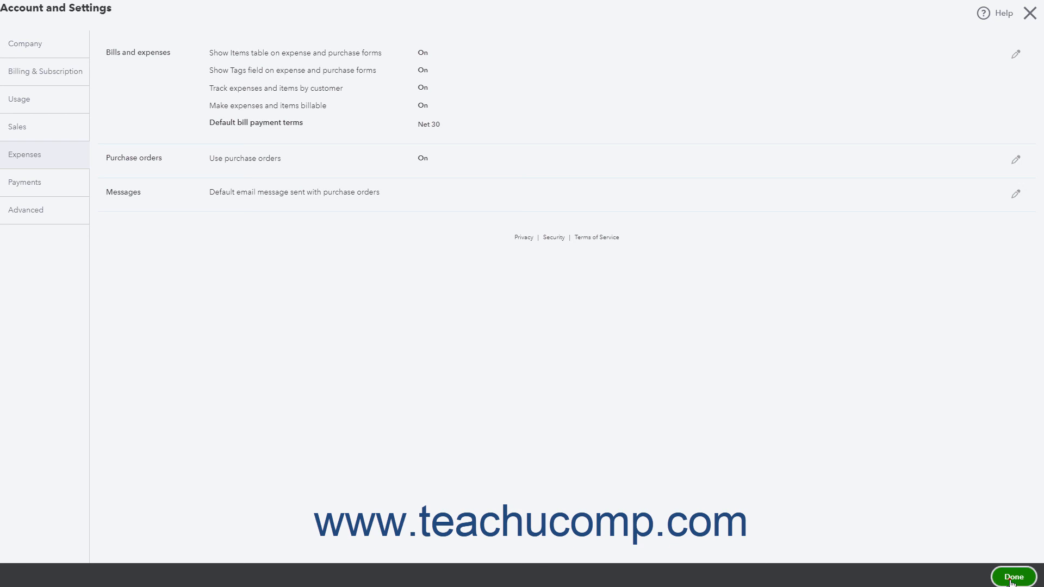